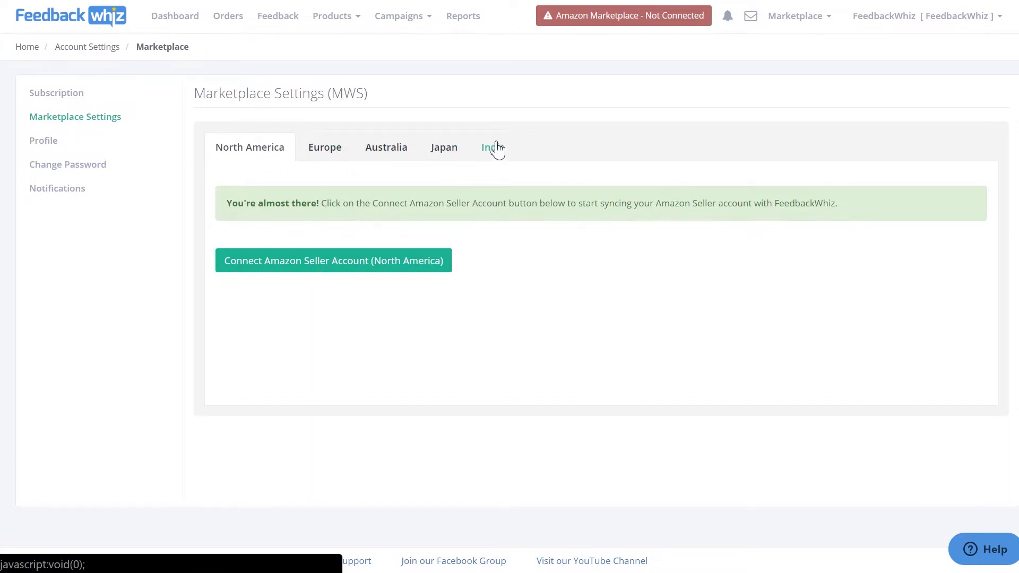
- Start connecting the North America Amazon seller account from Marketplace Settings
click(319, 274)
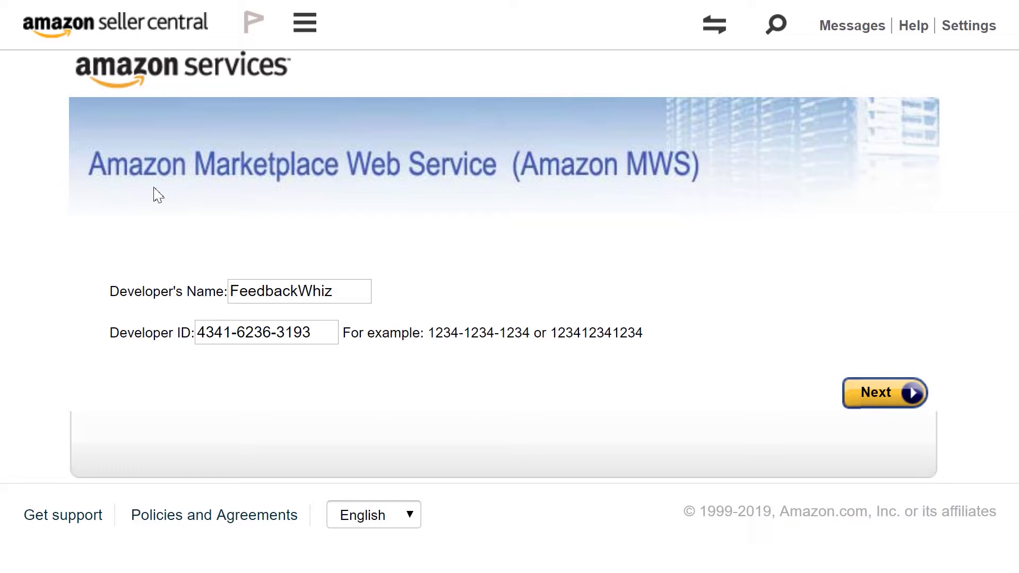
- Authorize FeedbackWhiz as developer, accept responsibility, and select the Seller ID and MWS Auth Token
click(895, 408)
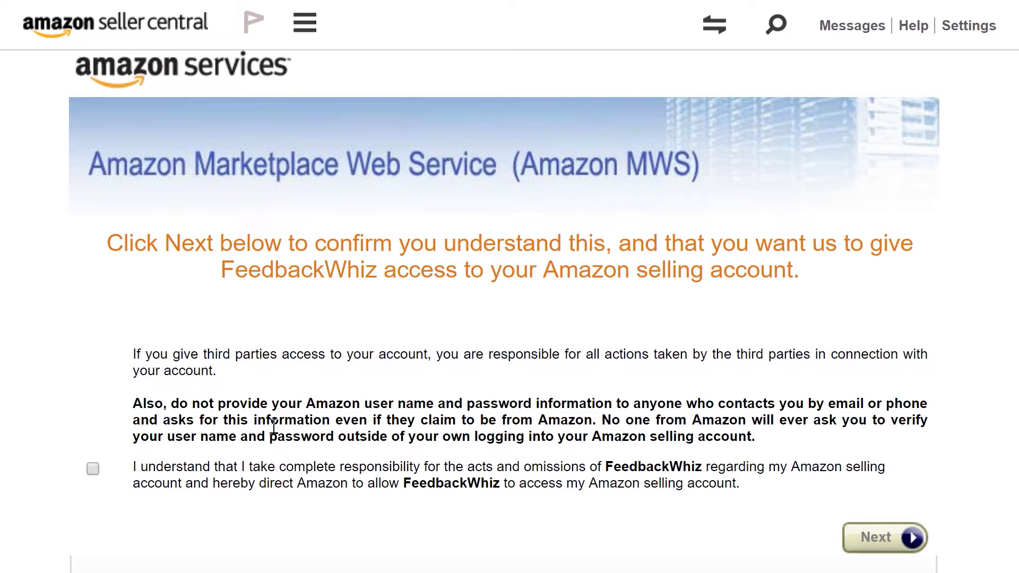
click(93, 470)
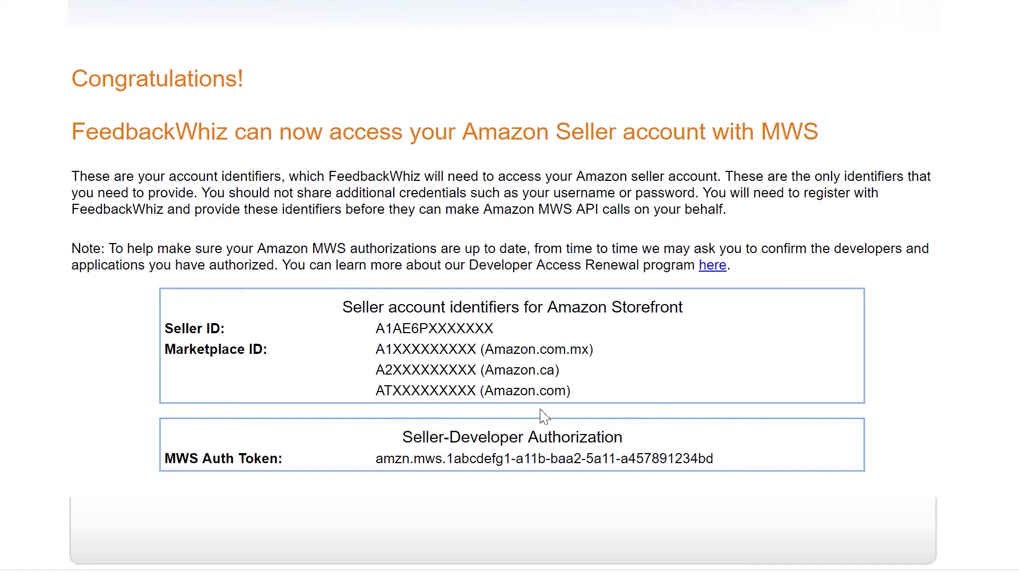
drag(495, 330, 378, 324)
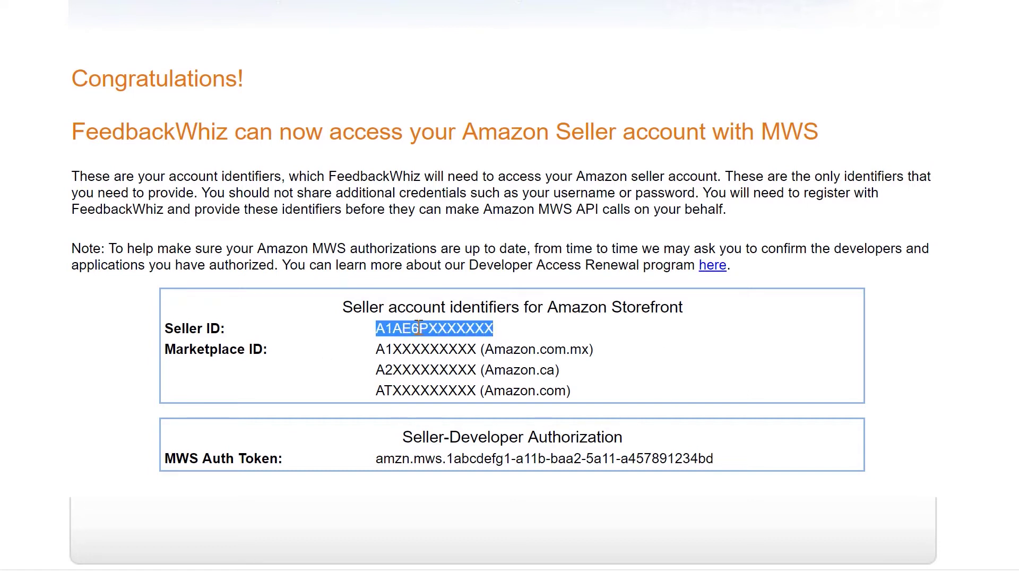
drag(717, 460, 371, 464)
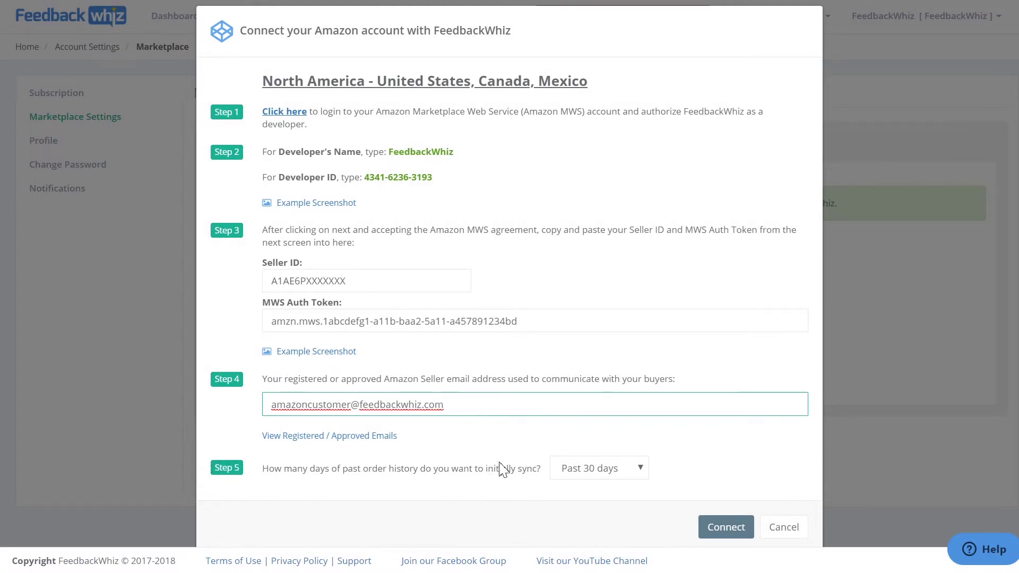
- Keep the initial order history sync period at Past 30 days
click(604, 473)
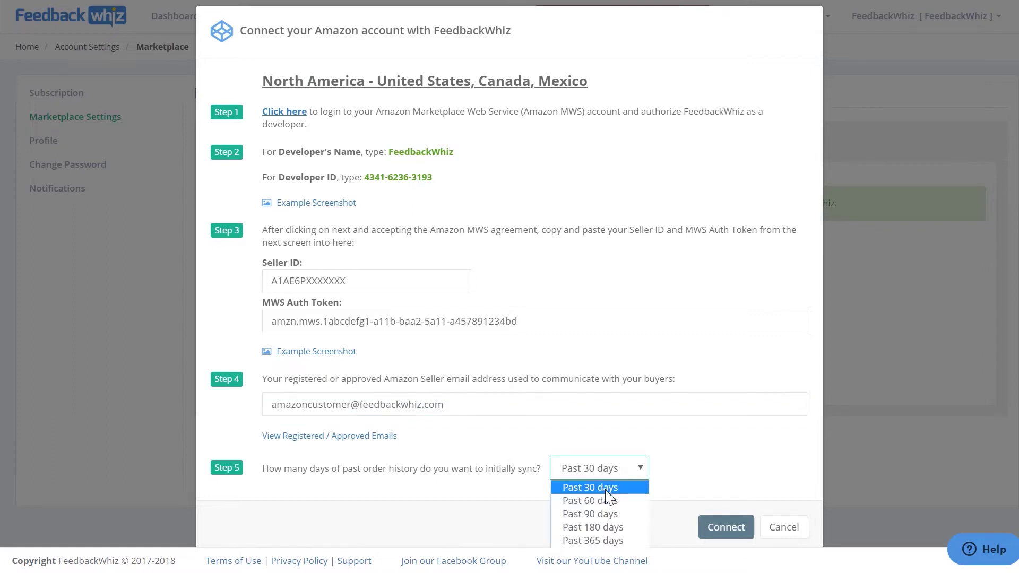
click(622, 471)
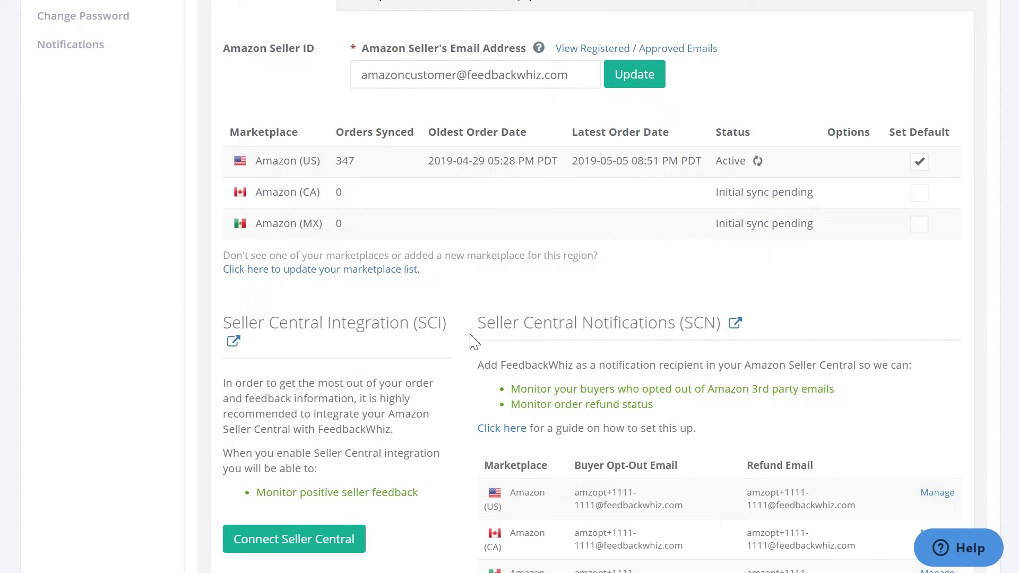
scroll(599, 334, down, 2)
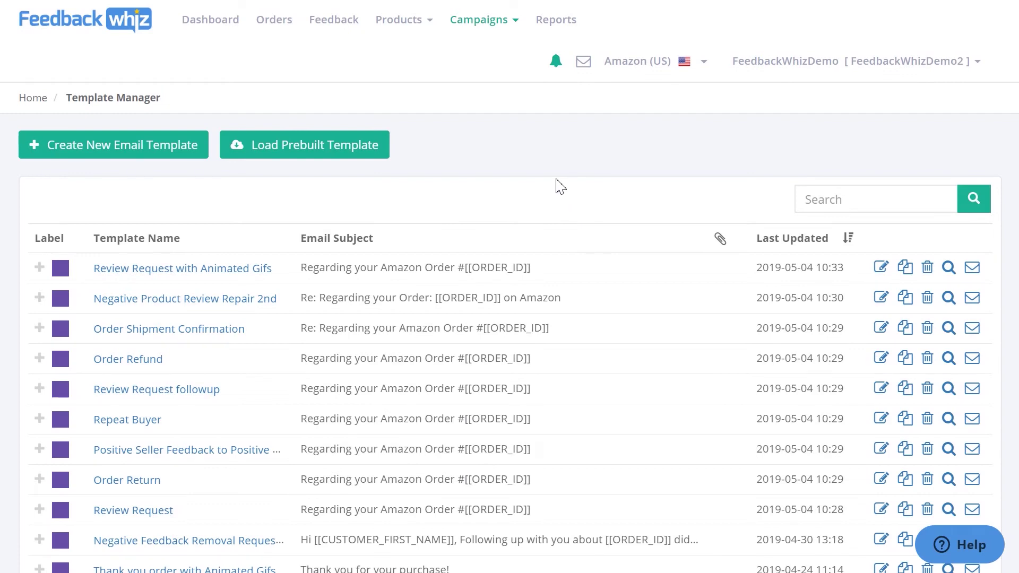
- Go to Campaigns > Template Manager and begin a new email template
mouse_move(505, 30)
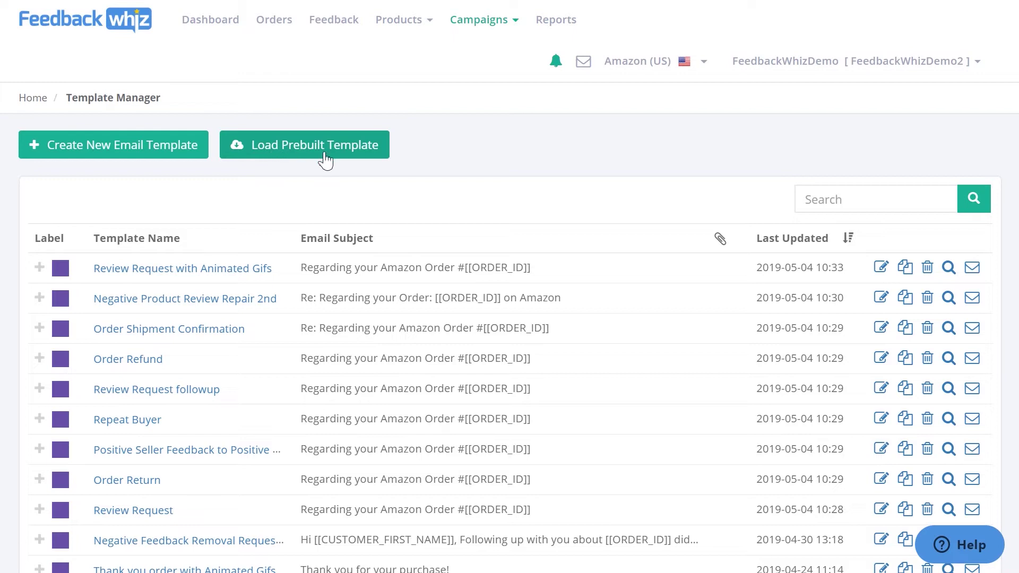
click(120, 157)
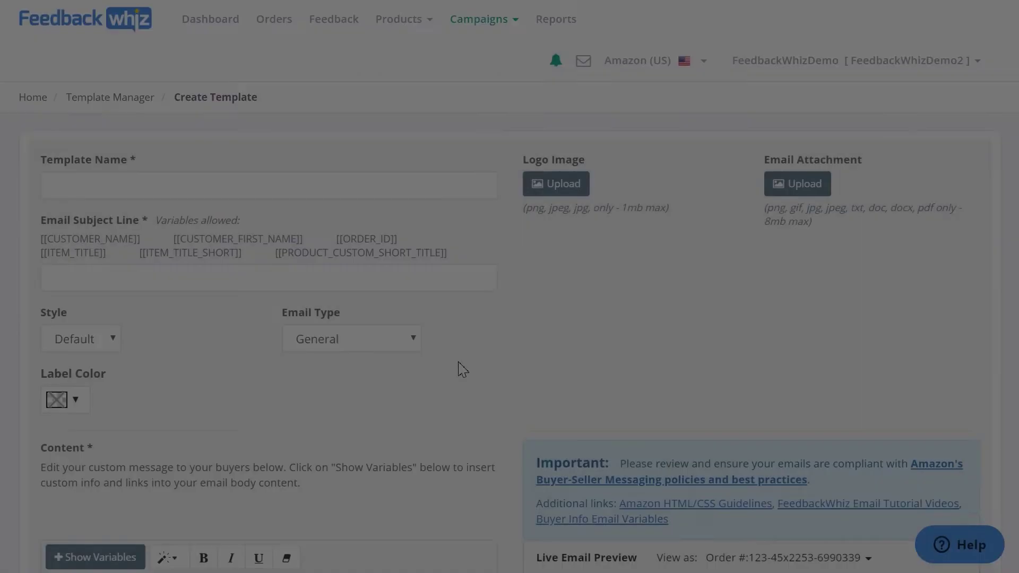
- Scroll through the empty Create Template form
scroll(462, 368, down, 2)
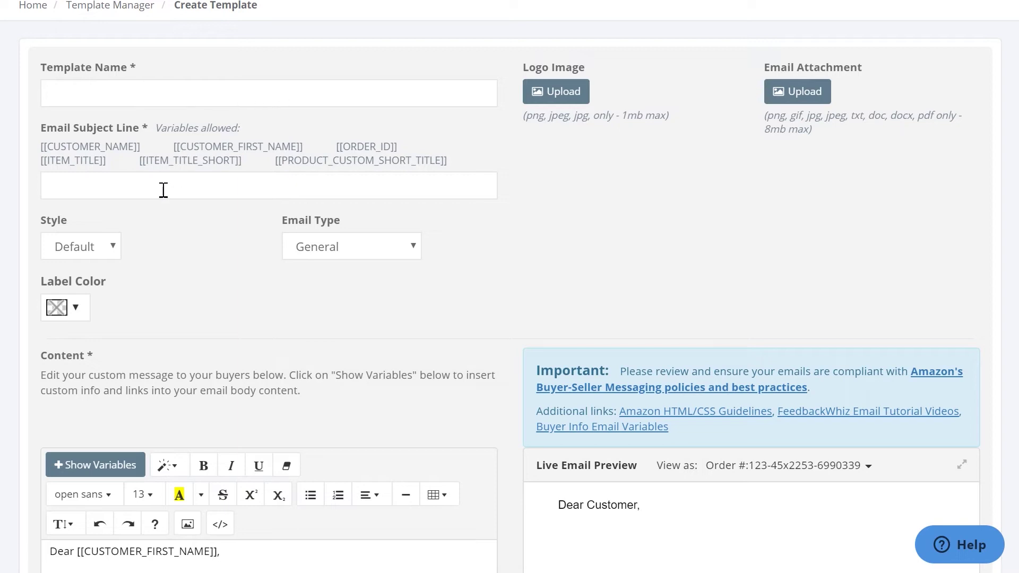
scroll(295, 303, down, 5)
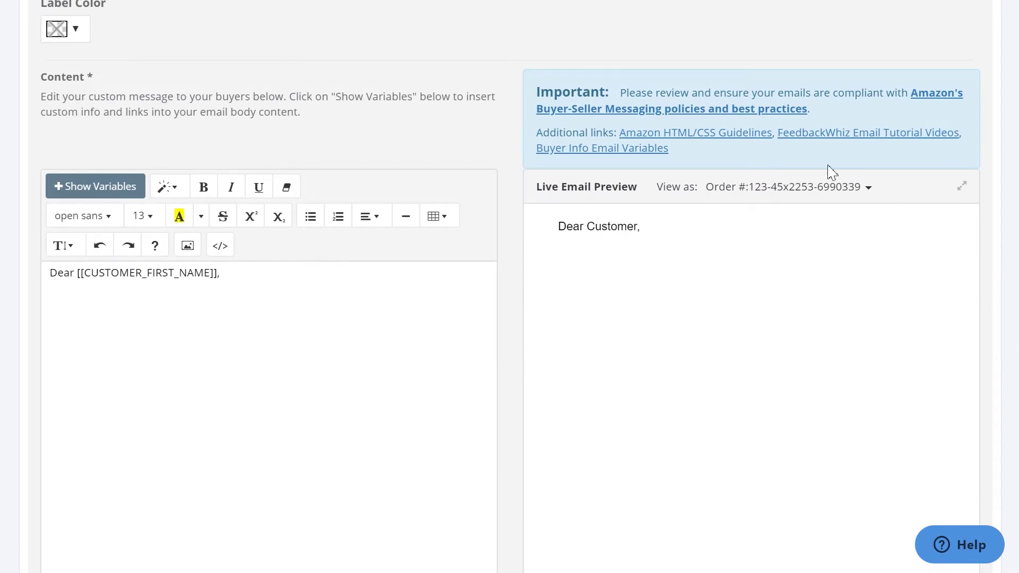
scroll(527, 261, up, 3)
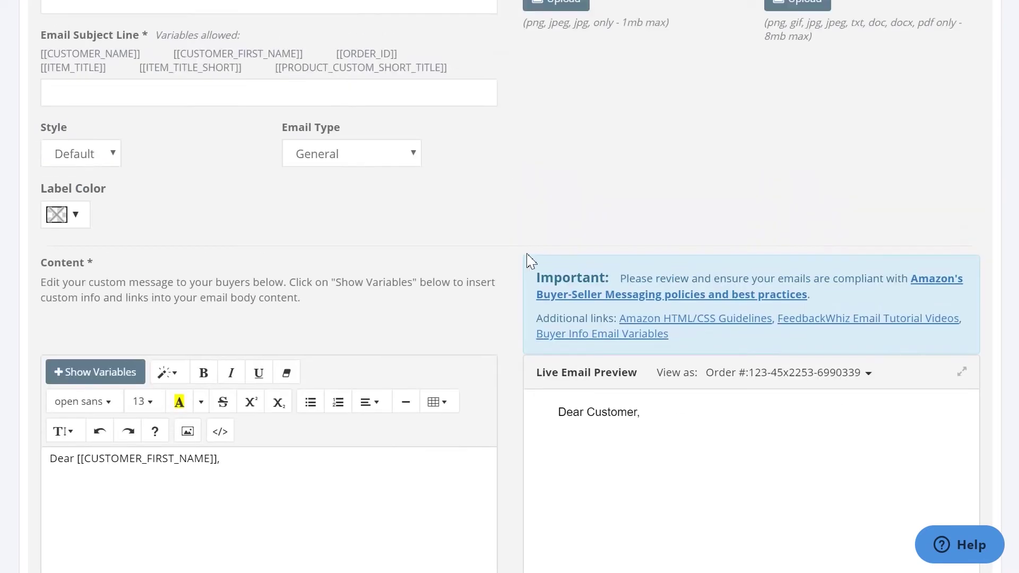
scroll(547, 266, down, 6)
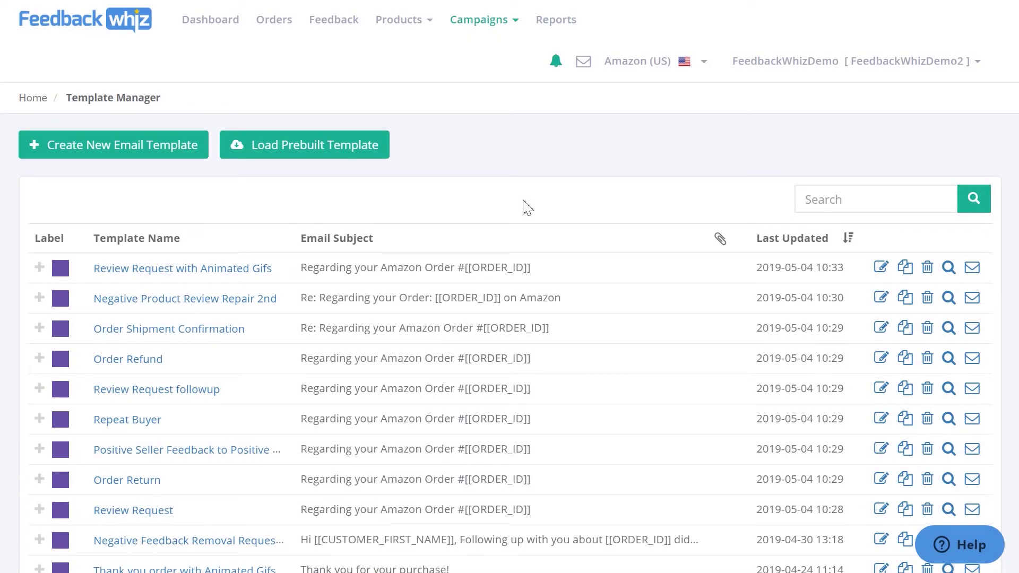
- Open the Campaigns list and start a new email campaign
mouse_move(478, 33)
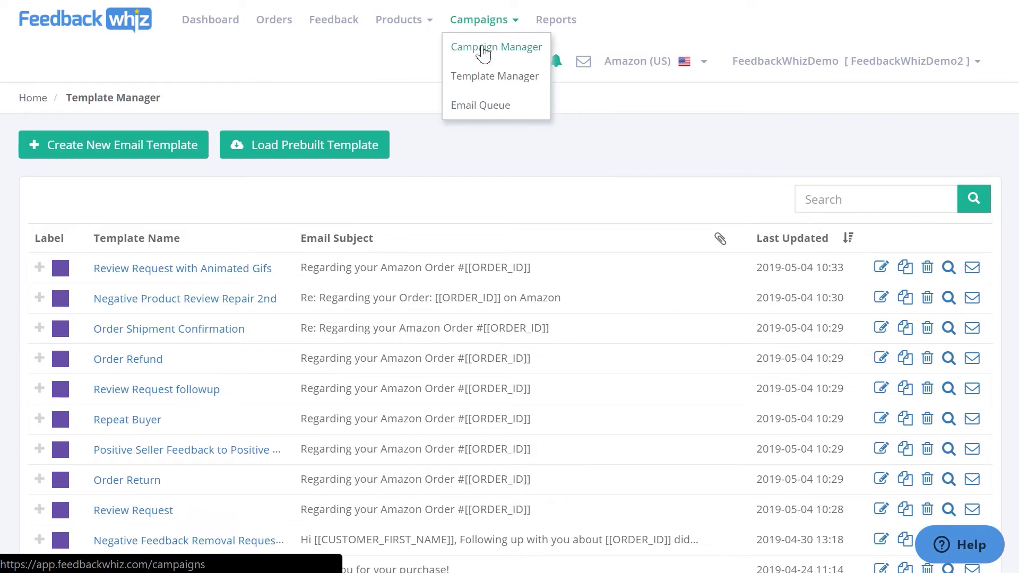
click(484, 53)
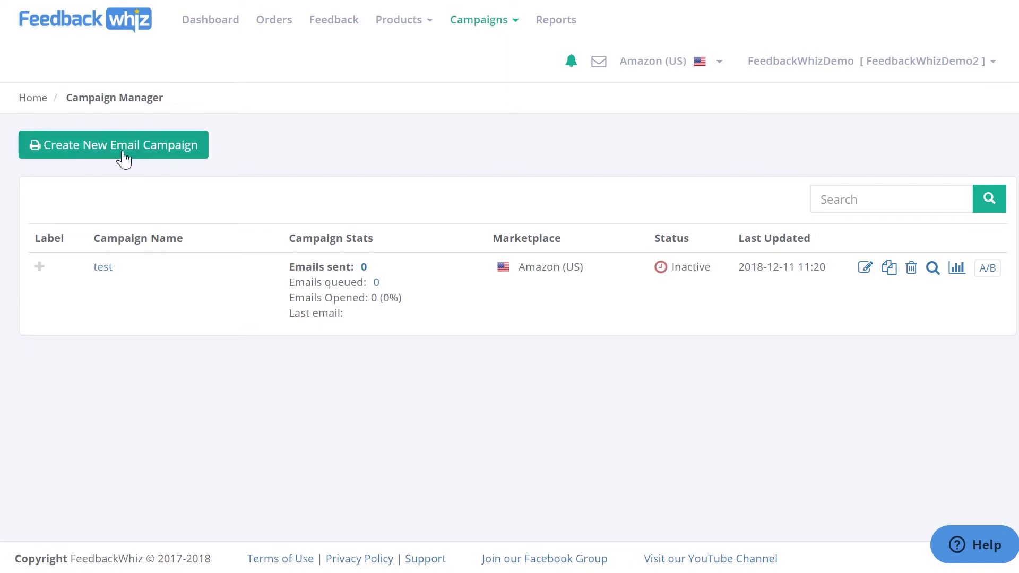
click(123, 159)
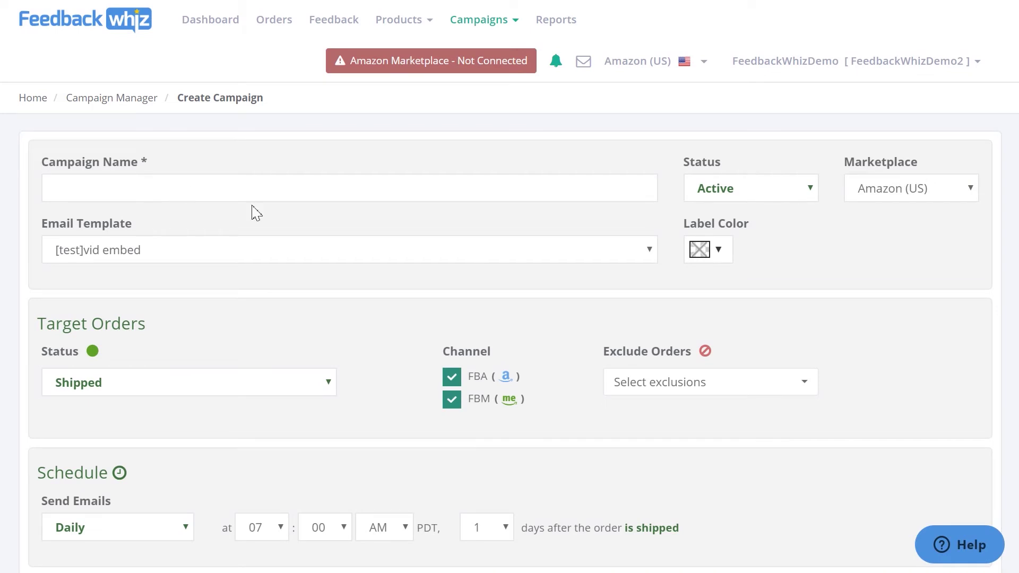
- Keep [test]vid embed as the campaign template and review the rest of the form
click(197, 253)
click(196, 252)
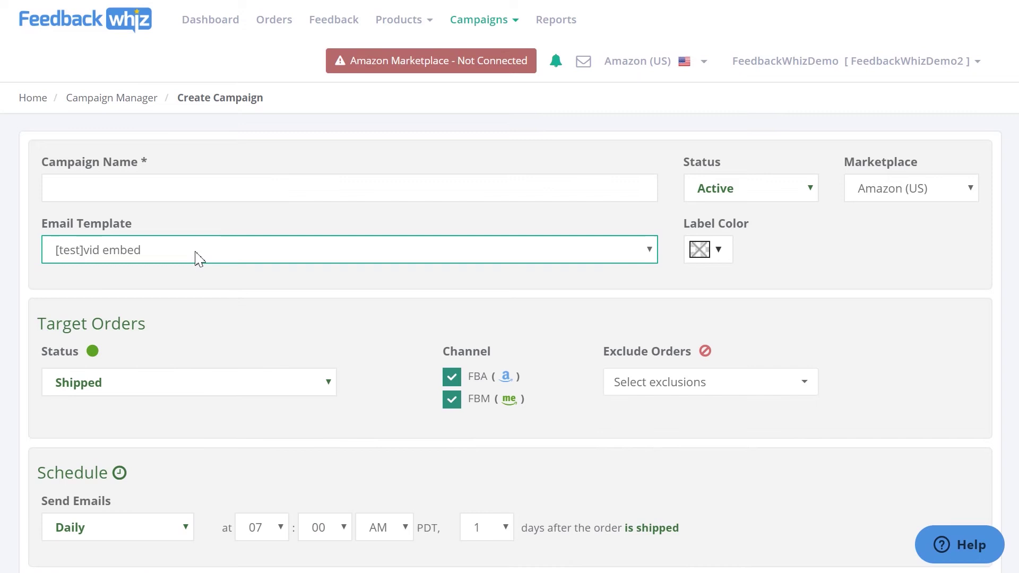
scroll(421, 284, down, 2)
scroll(422, 289, down, 2)
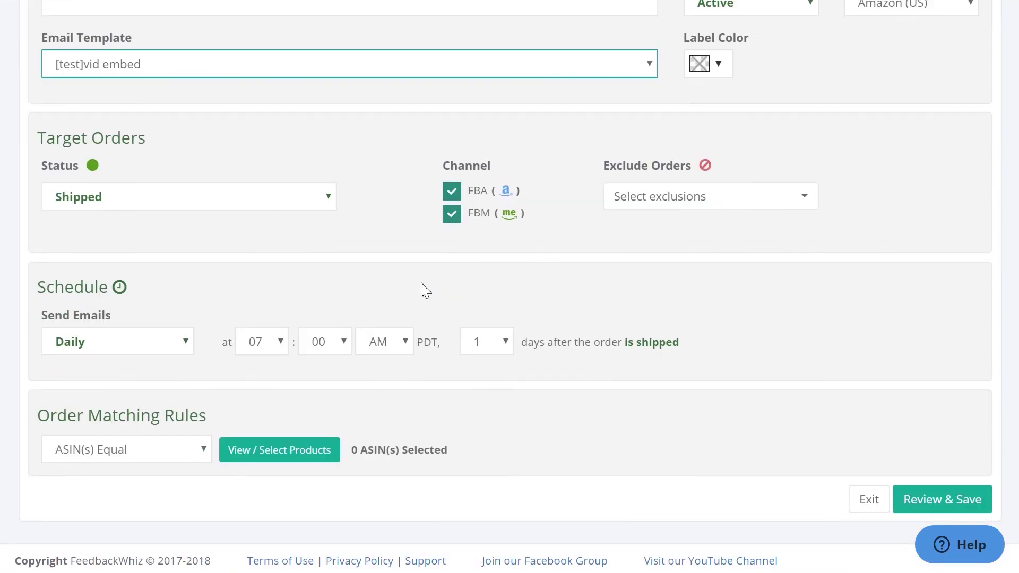
scroll(423, 288, up, 2)
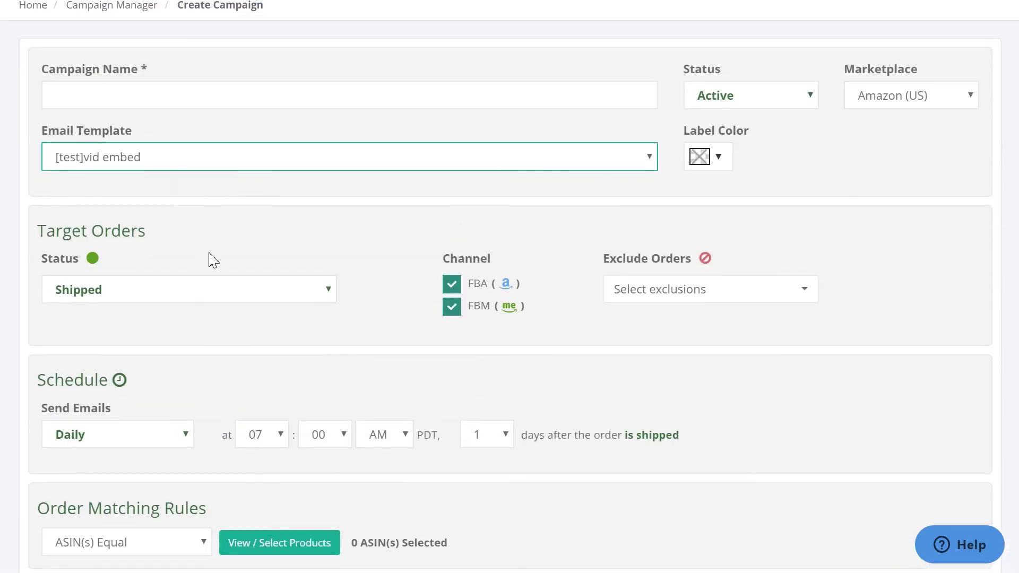
scroll(286, 462, down, 2)
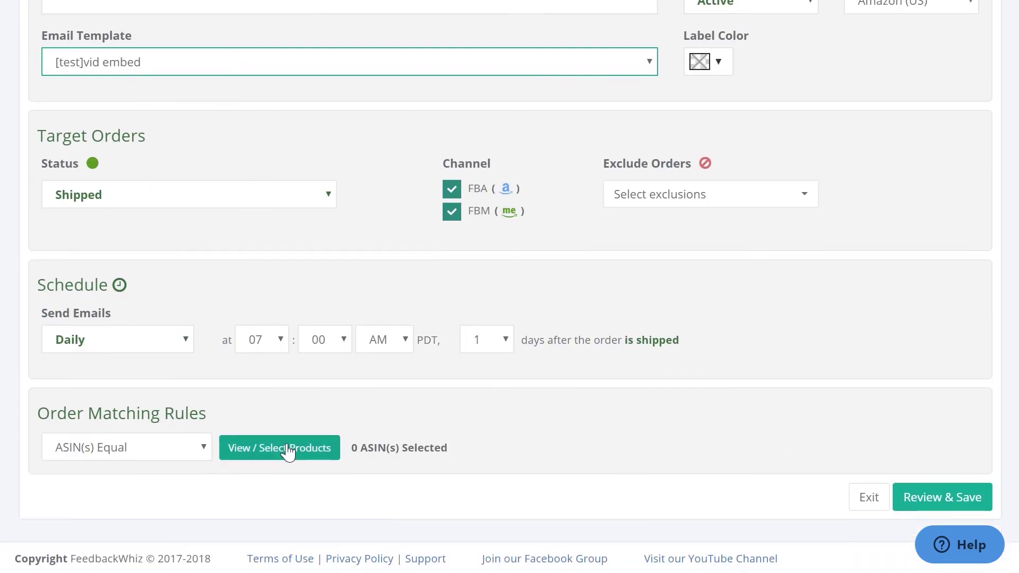
scroll(290, 451, up, 2)
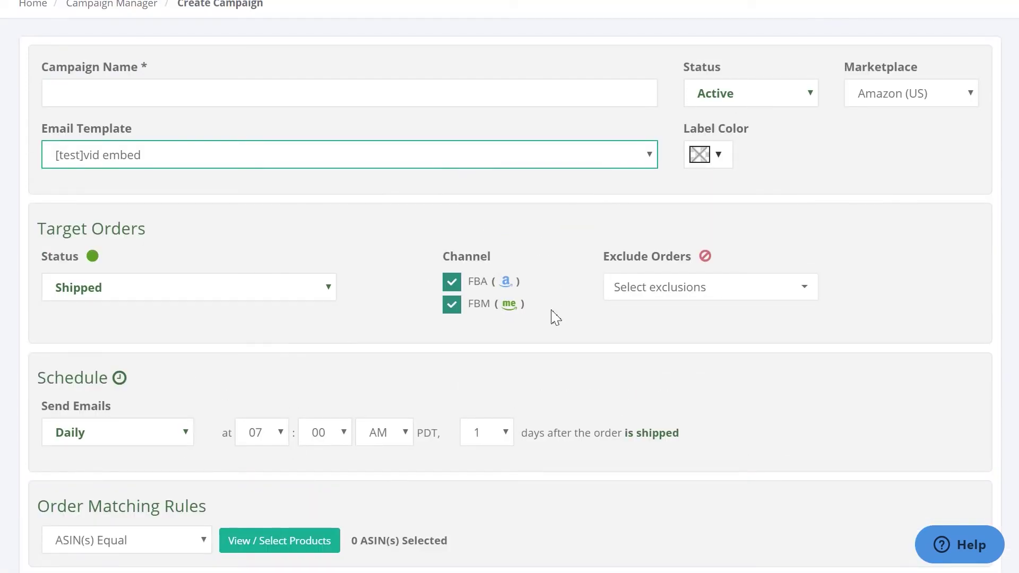
scroll(552, 316, down, 2)
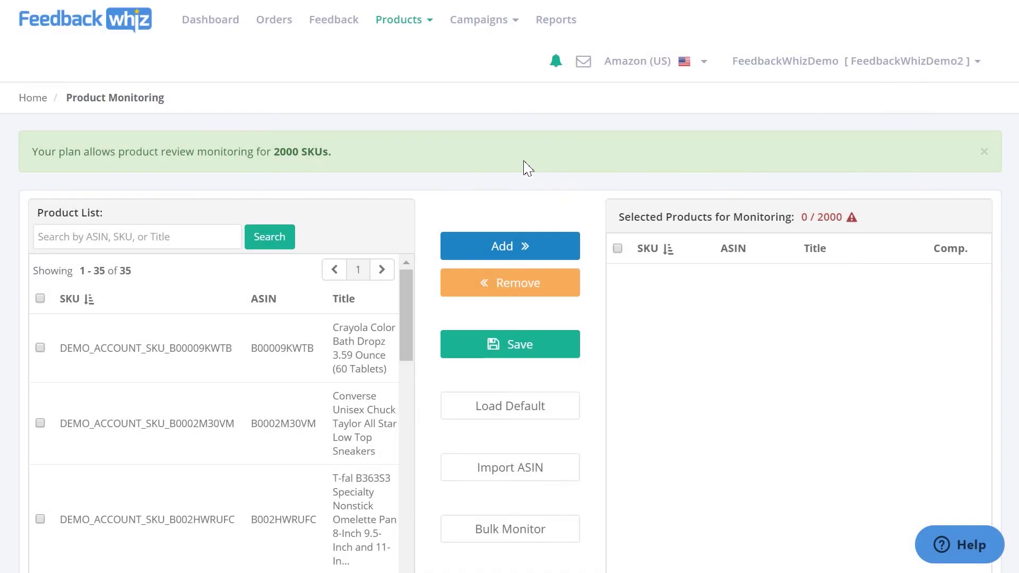
- Go to Products > Product Monitoring and browse the product list
click(383, 23)
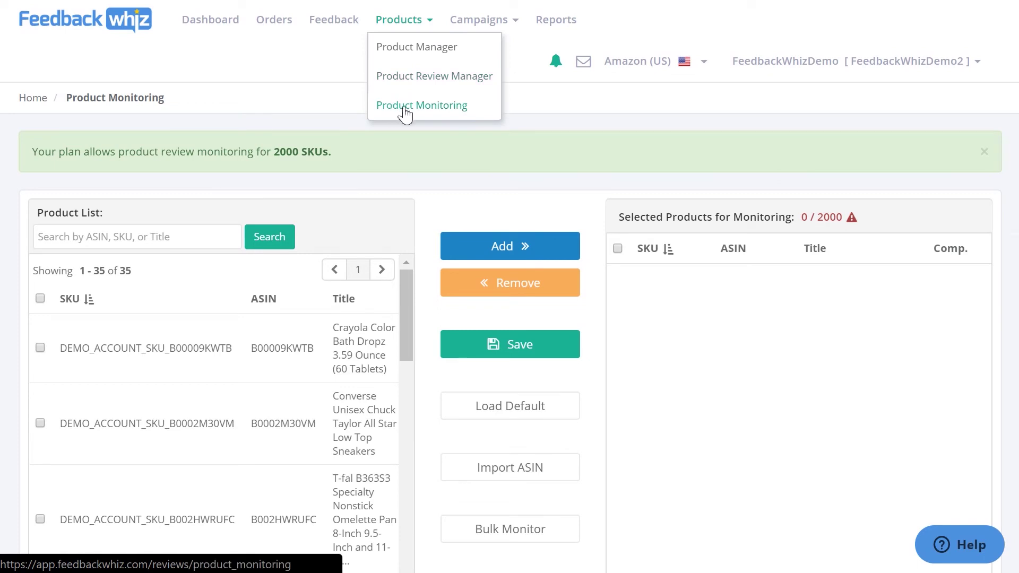
click(435, 108)
scroll(507, 170, down, 3)
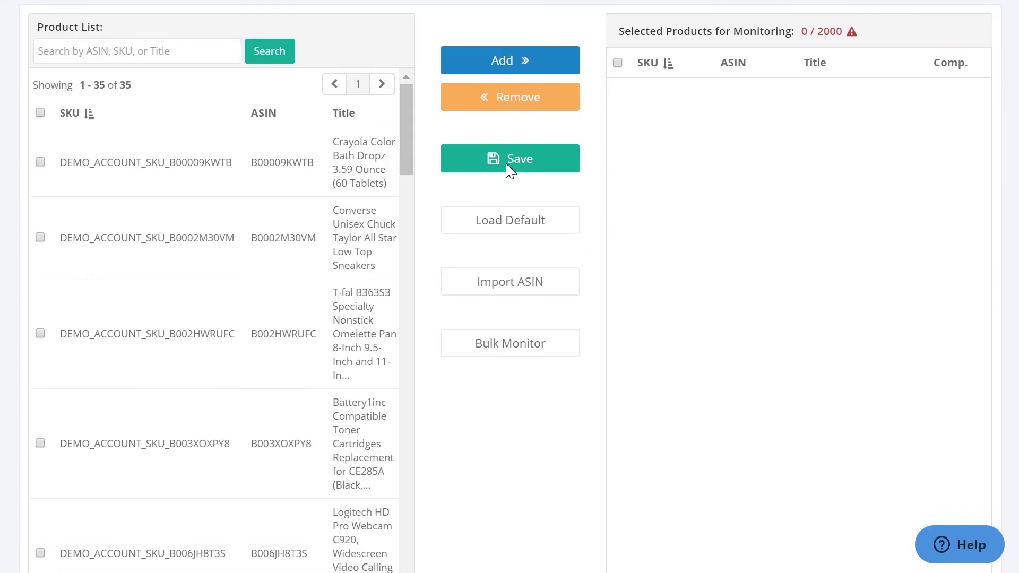
scroll(510, 168, up, 2)
scroll(509, 265, down, 2)
scroll(221, 200, down, 1)
scroll(222, 200, down, 6)
scroll(223, 200, up, 5)
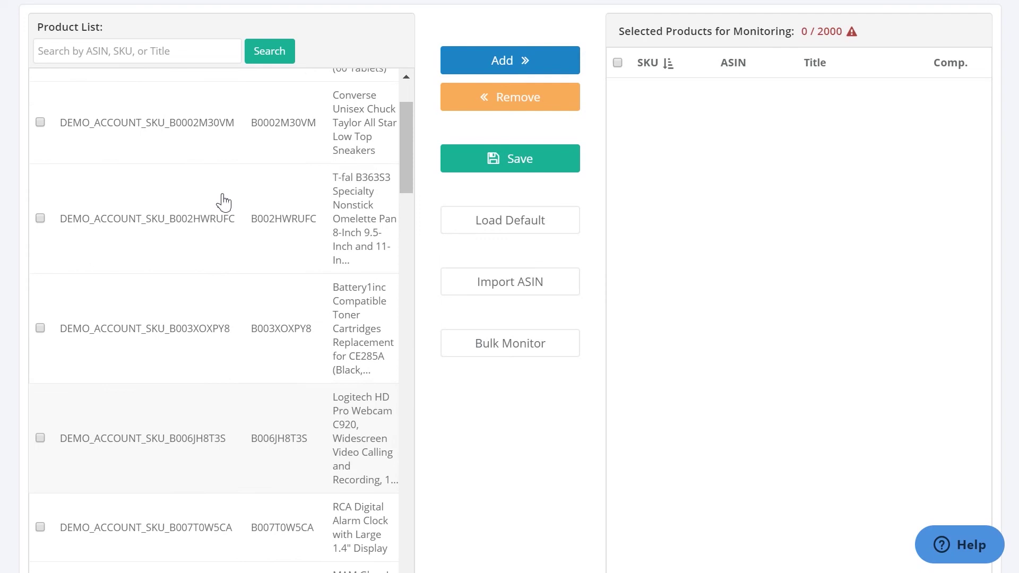
- Add the Converse sneakers, T-fal pan set and toner cartridge to monitoring and save
click(40, 144)
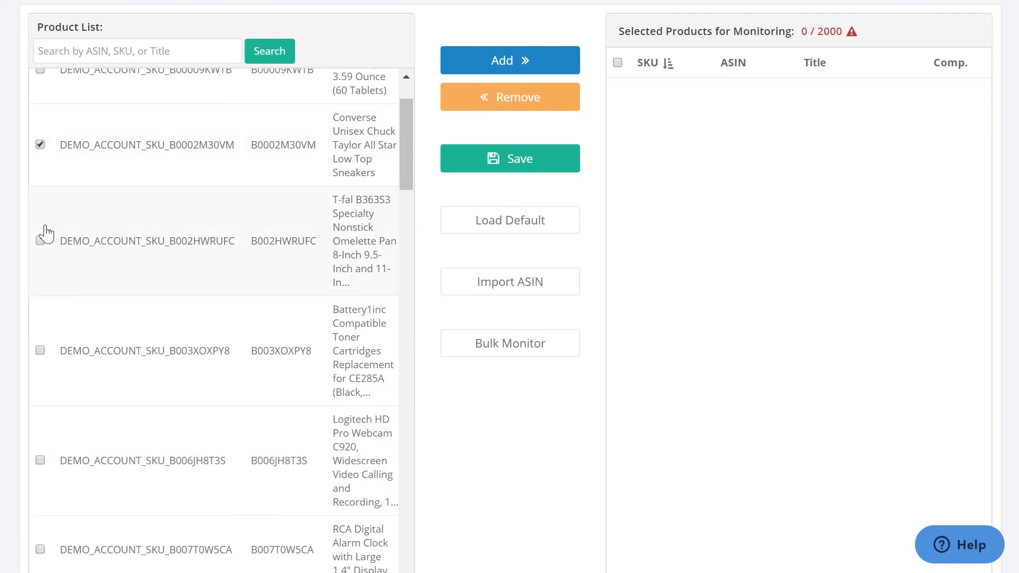
click(39, 241)
click(40, 351)
click(510, 66)
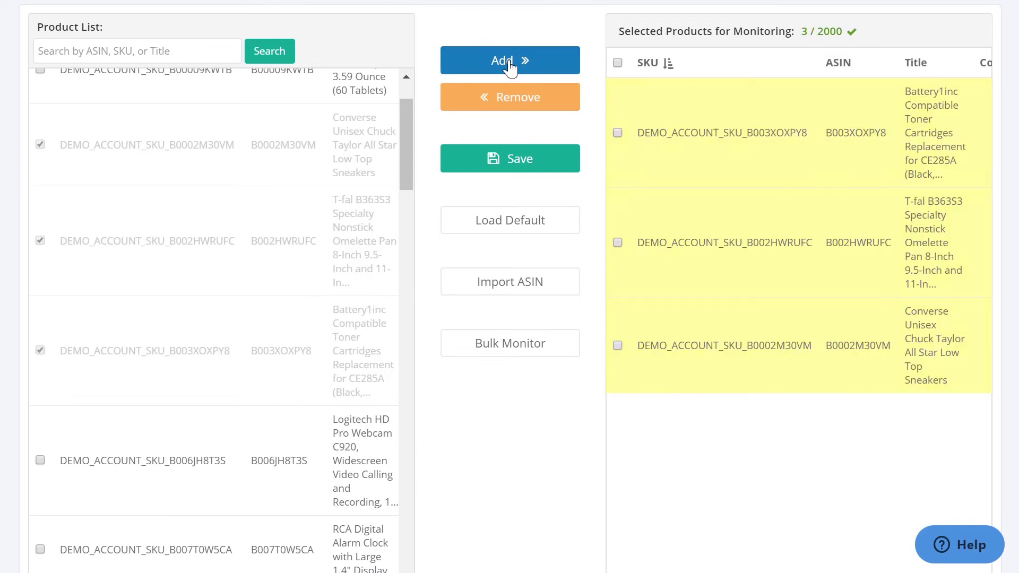
click(499, 168)
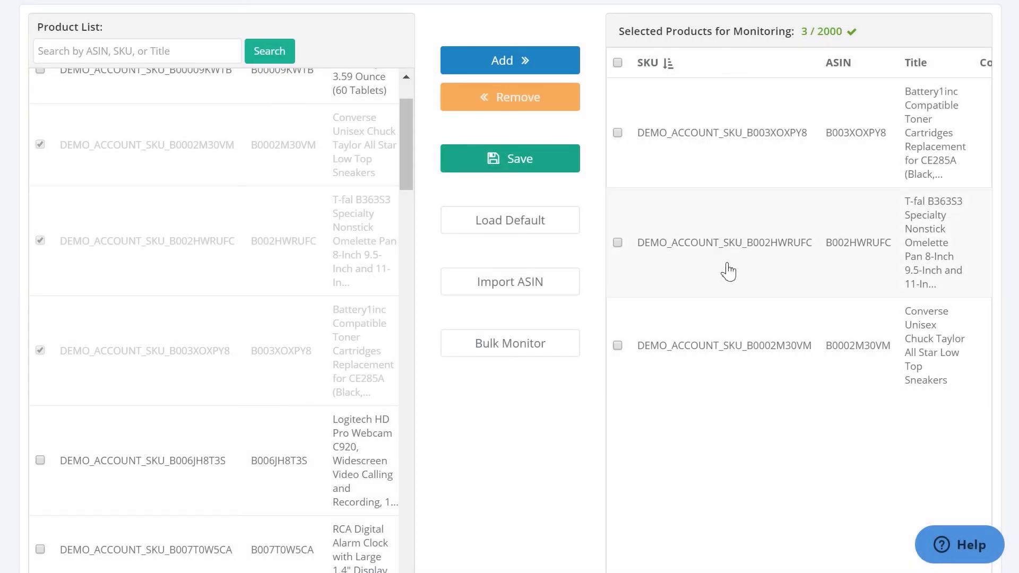
scroll(727, 268, up, 3)
- Bring up Product Manager from the Products menu
mouse_move(408, 39)
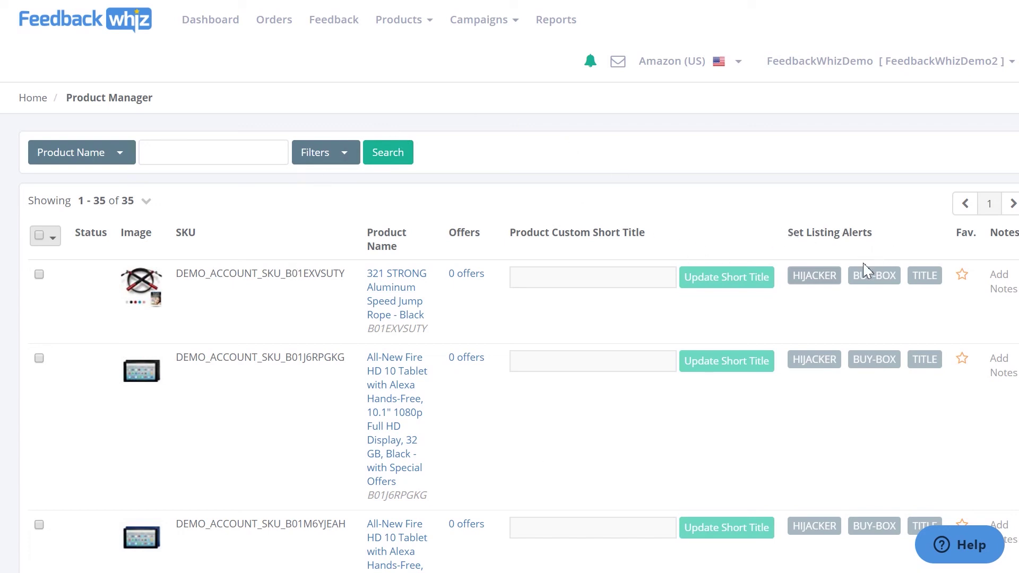
- Enable Hijacker, Buy Box and Item Title notifications for the 321 STRONG jump rope and save
click(813, 281)
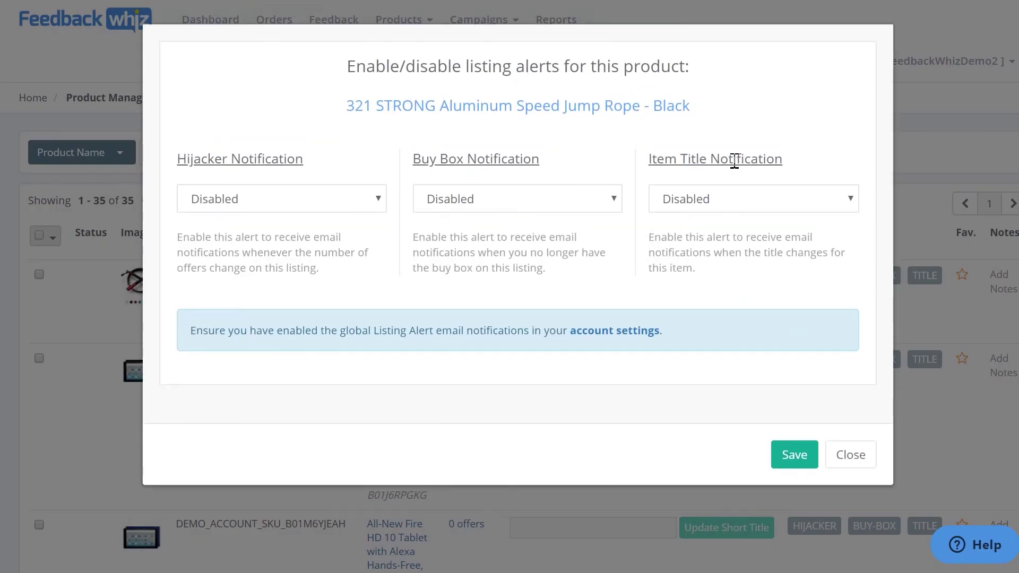
click(333, 199)
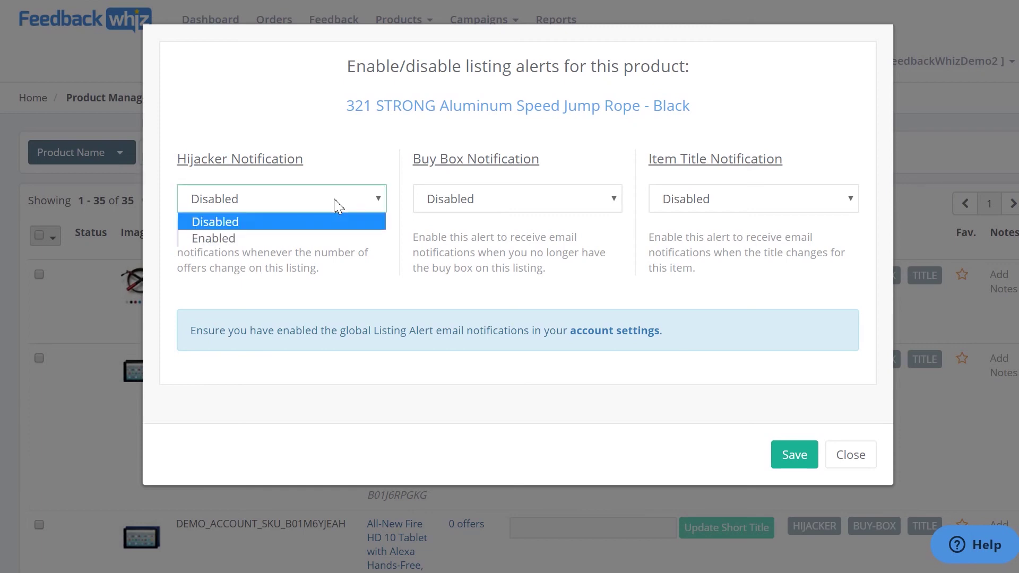
click(304, 236)
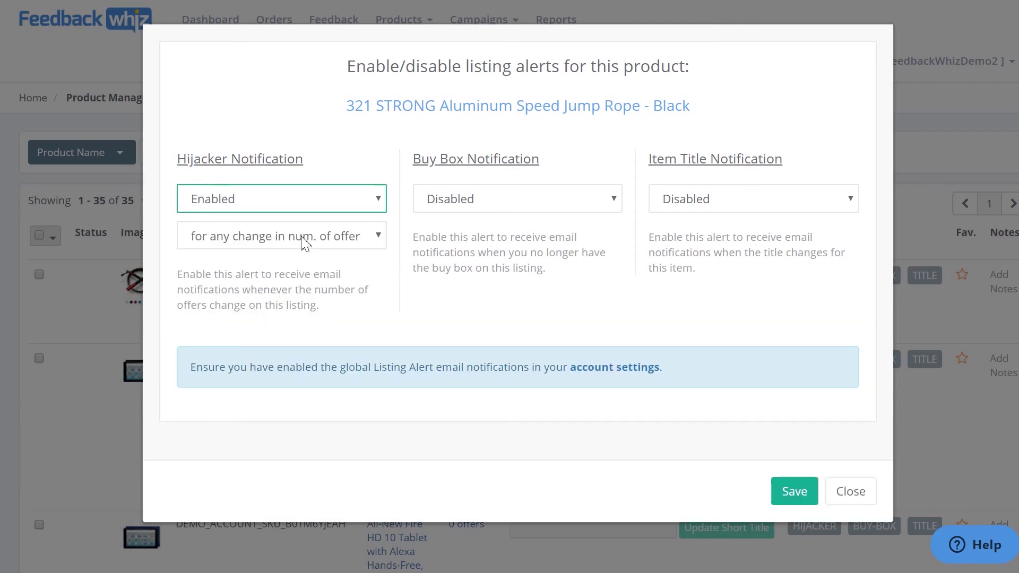
click(536, 198)
click(500, 239)
click(684, 200)
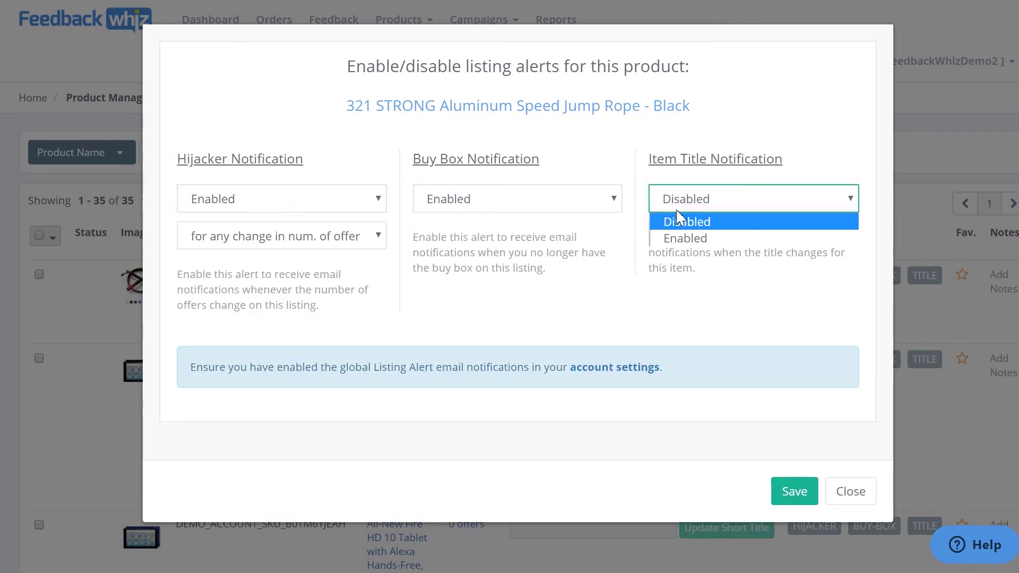
click(667, 240)
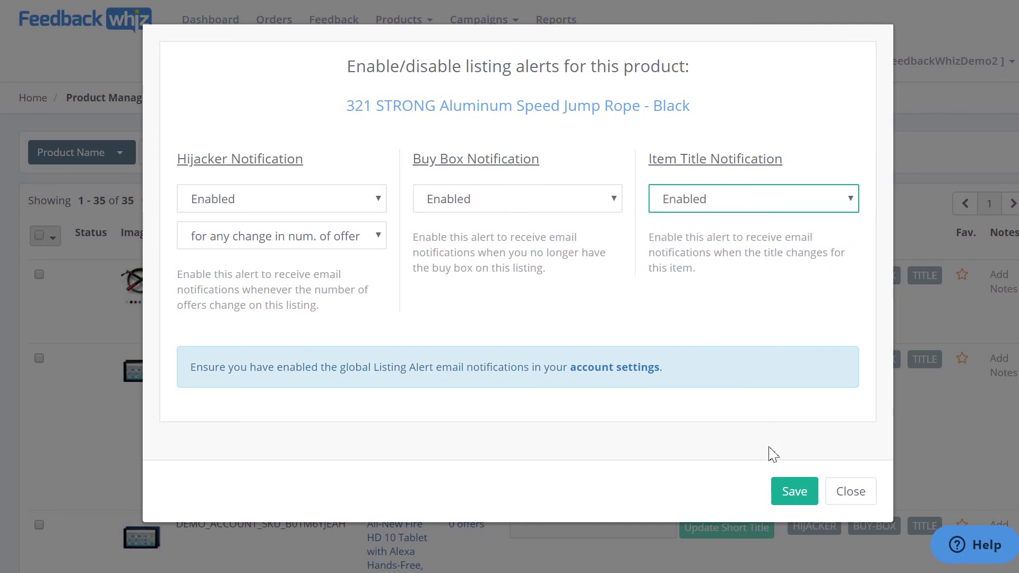
click(783, 492)
click(850, 493)
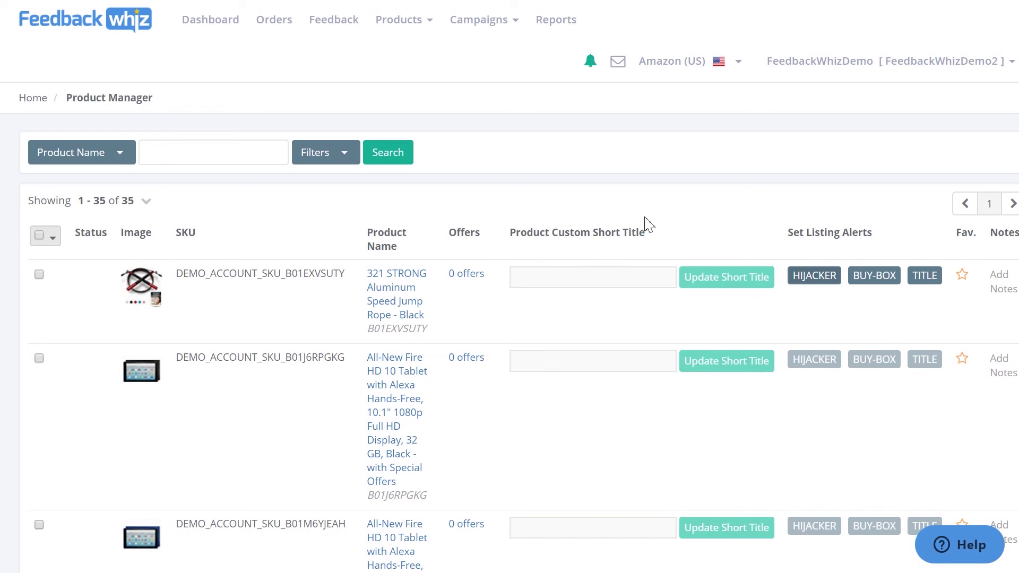
- Open Product Review Manager and switch to the grid view grouping reviews by product
click(383, 19)
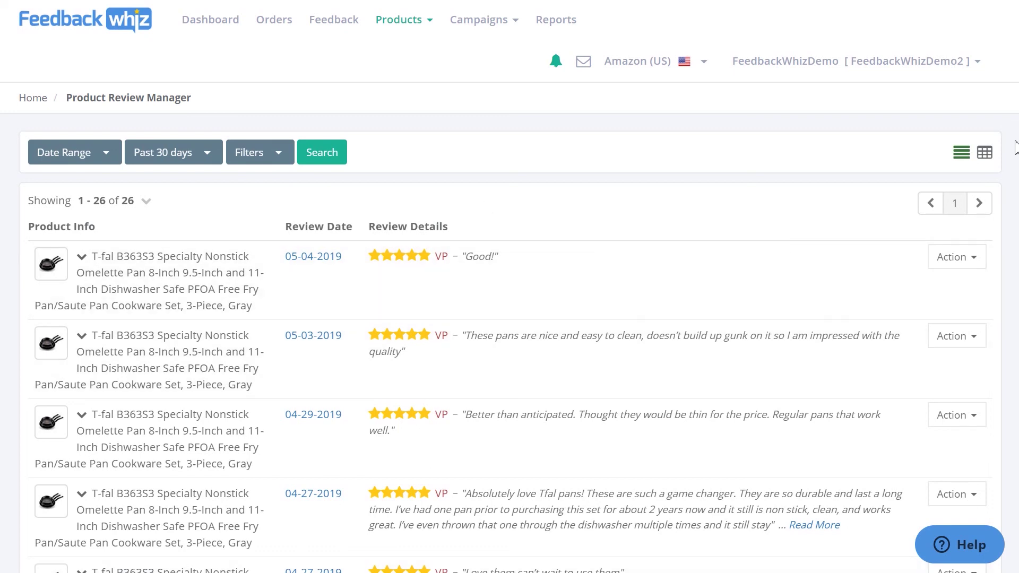
click(984, 160)
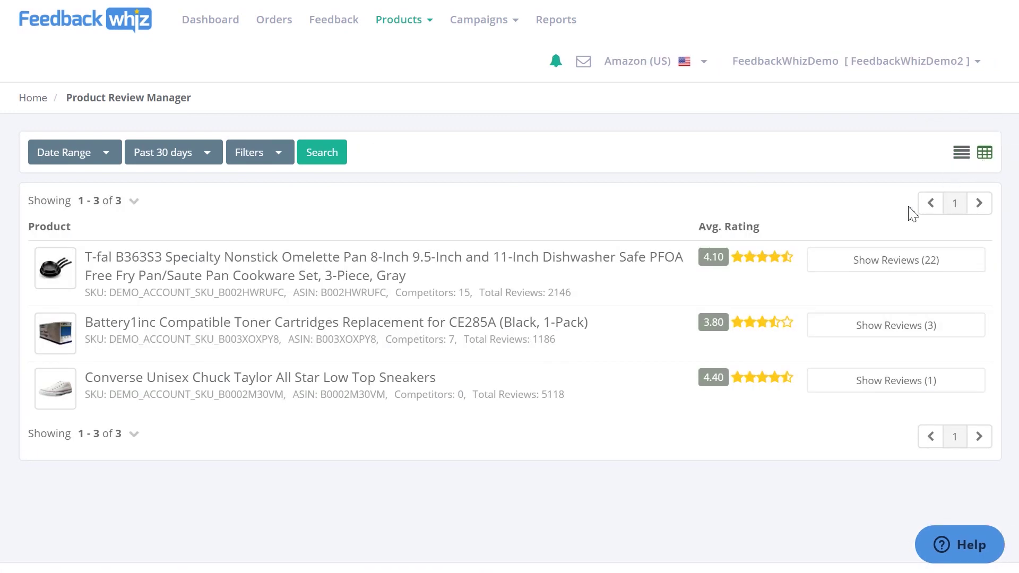
- Show the 22 reviews under the T-fal omelette pan set row, starting with 5-star reviews from 05-04-2019
click(925, 268)
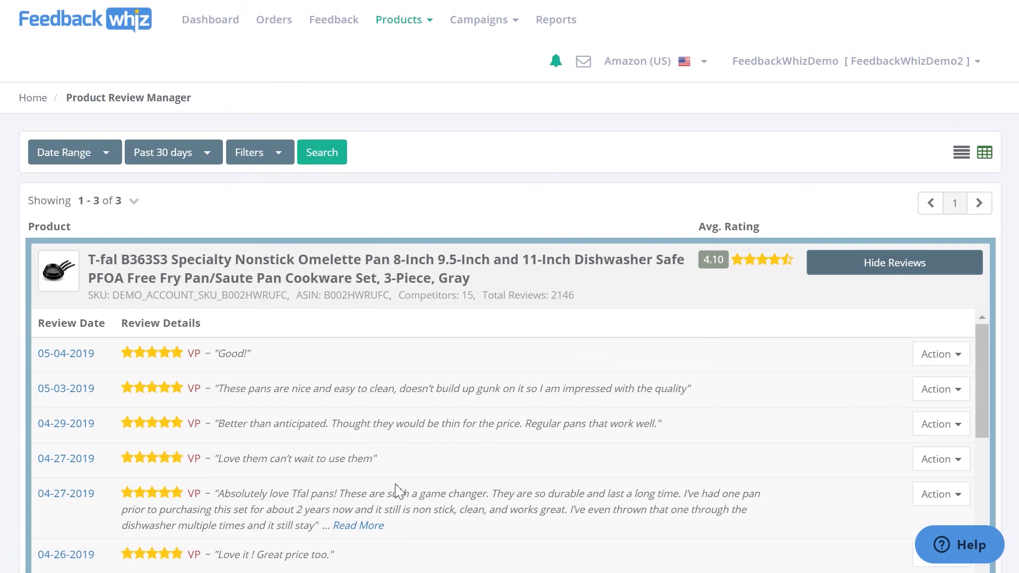